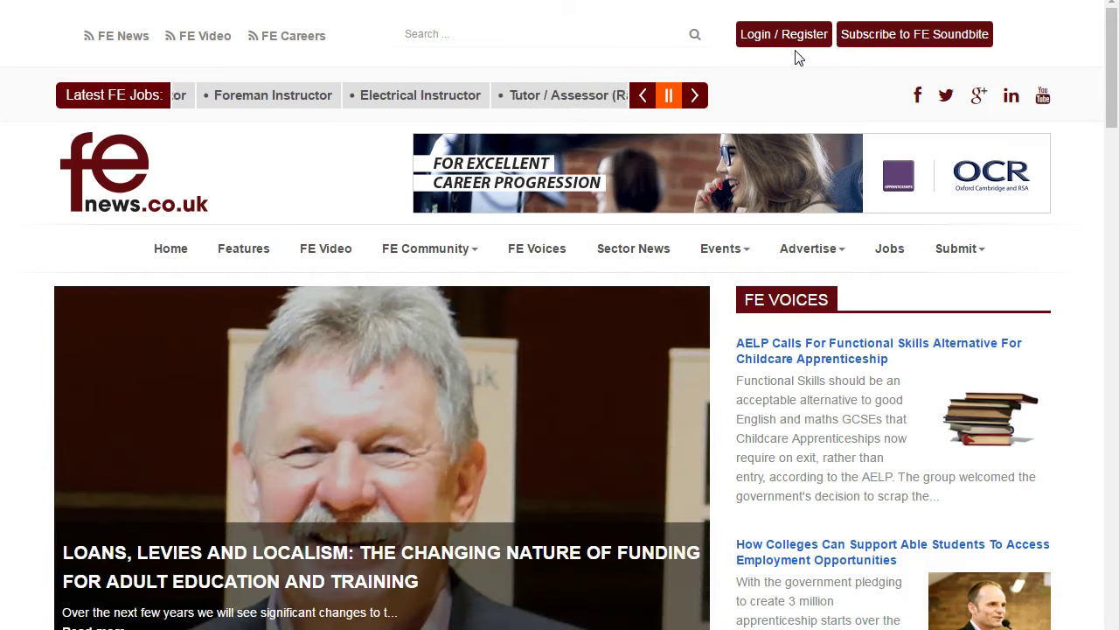
Open the FE News Register form via Login / Register
{"action": "left_click", "coordinate": [783, 38]}
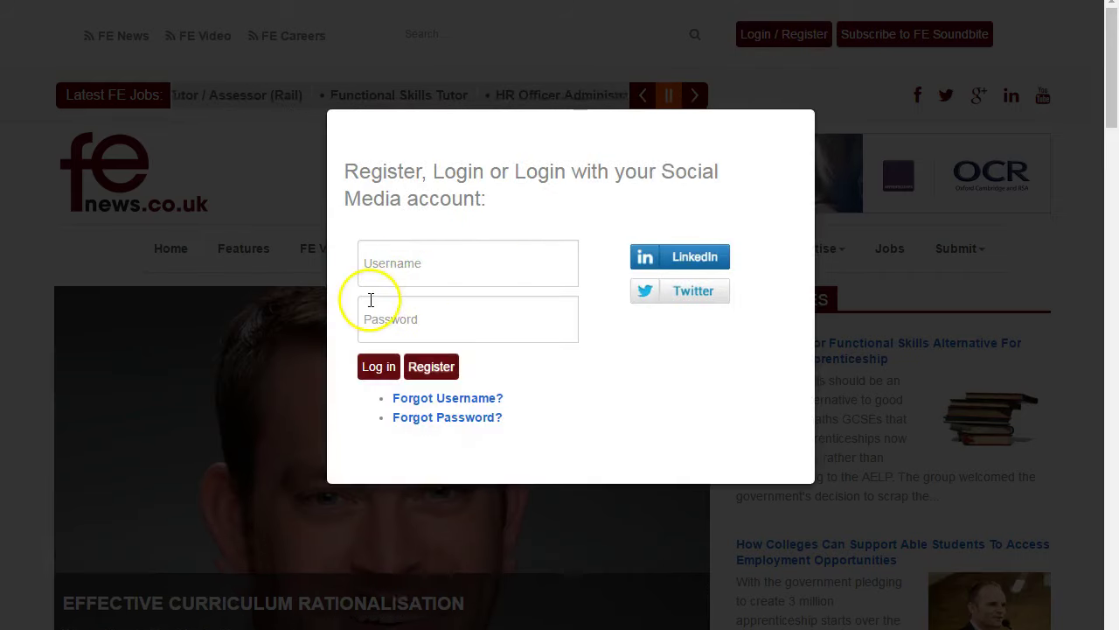
{"action": "left_click", "coordinate": [435, 368]}
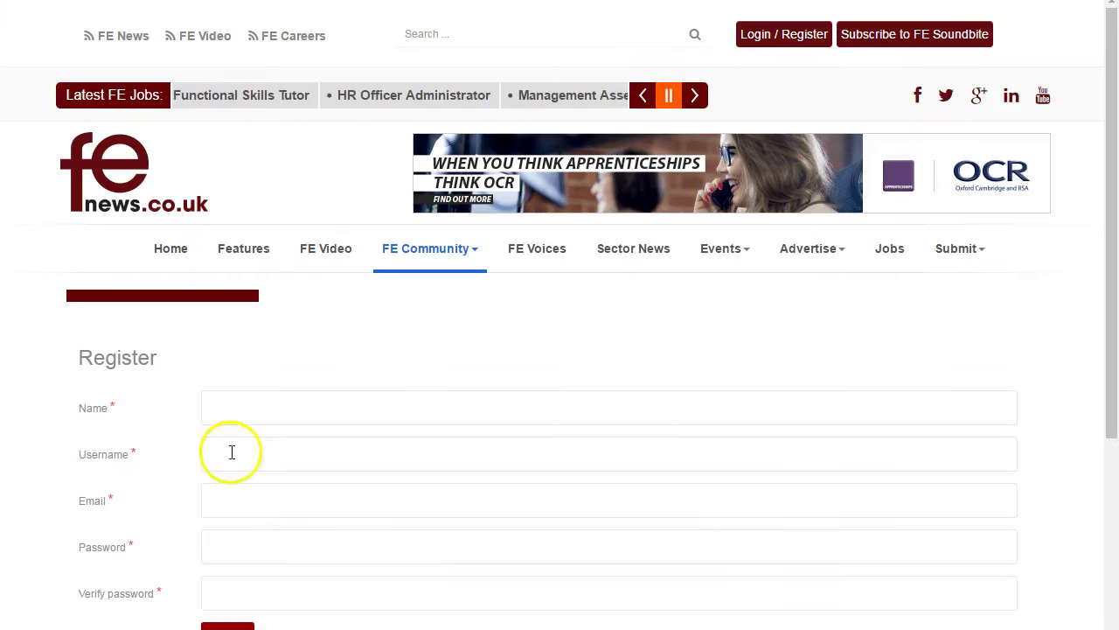
{"action": "left_click", "coordinate": [230, 412]}
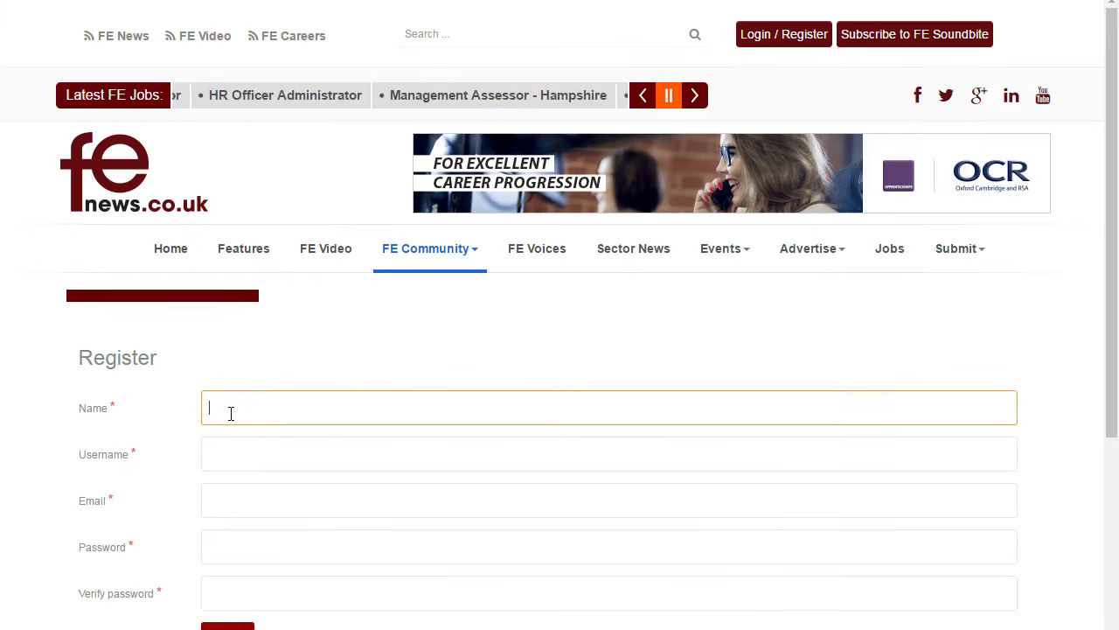
Enter the account holder's name, a username and an e-mail address
{"action": "type", "text": "Teste"}
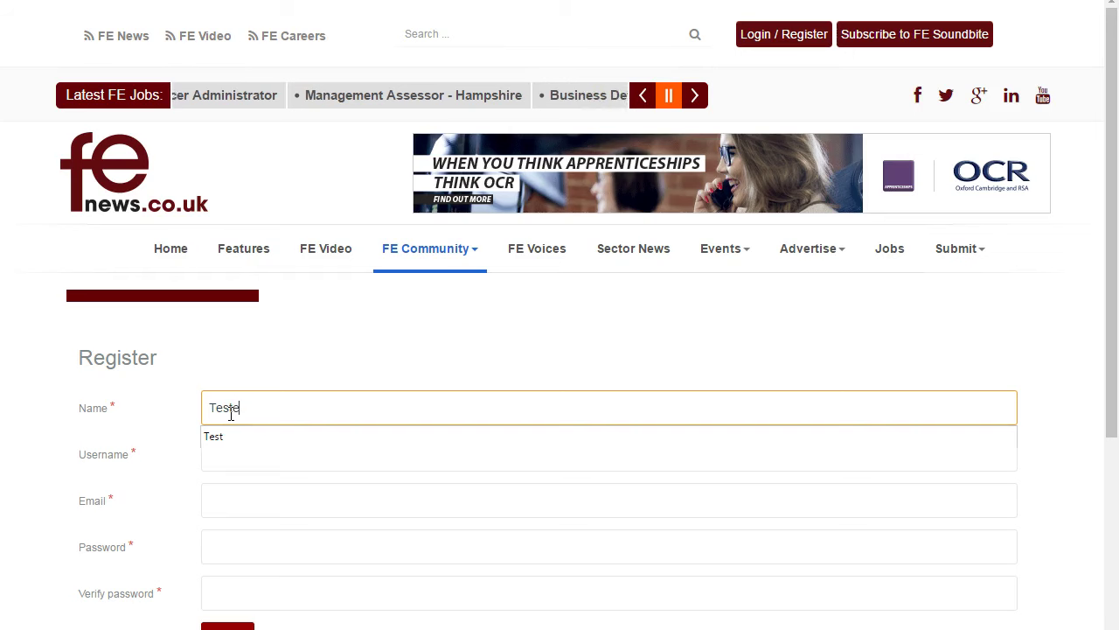
{"action": "type", "text": "r Test"}
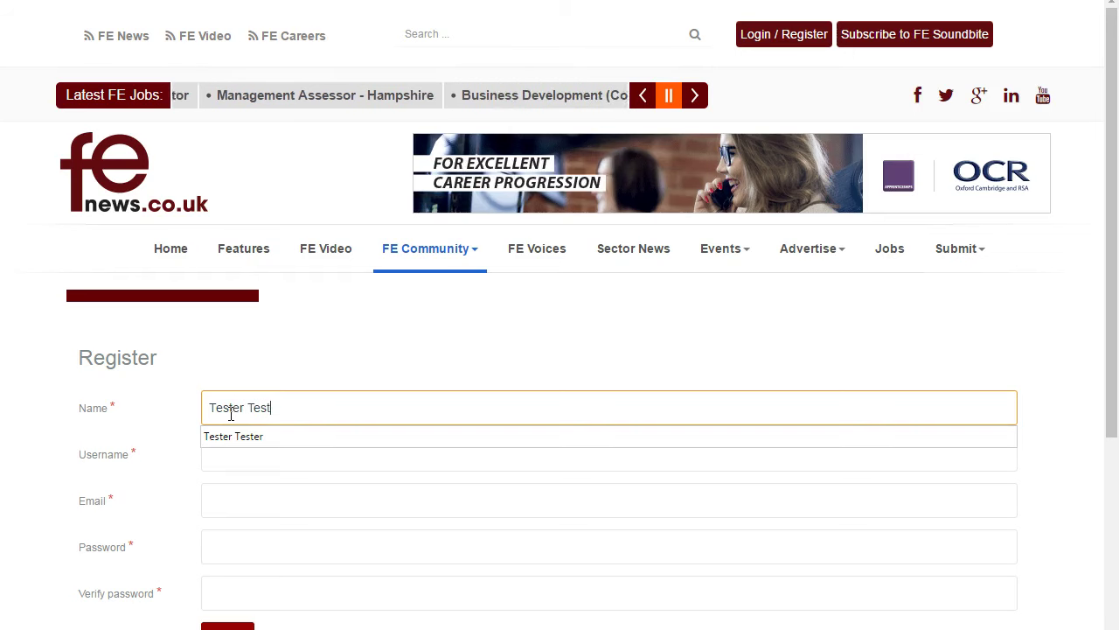
{"action": "left_click", "coordinate": [257, 405]}
{"action": "left_click", "coordinate": [225, 457]}
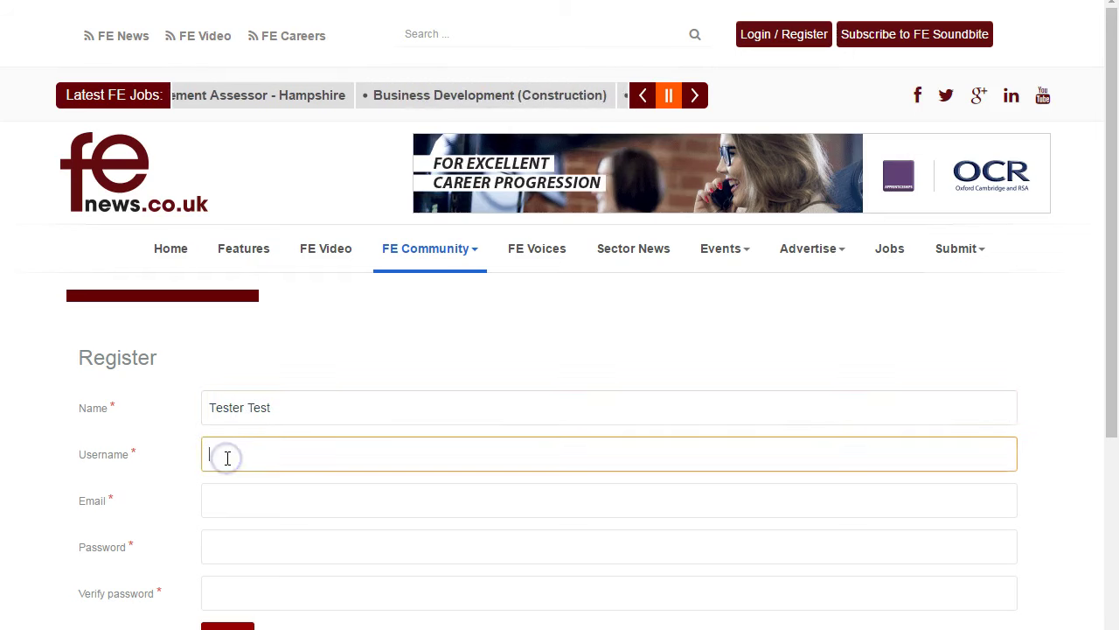
{"action": "type", "text": "Tester Test"}
{"action": "left_click", "coordinate": [219, 508]}
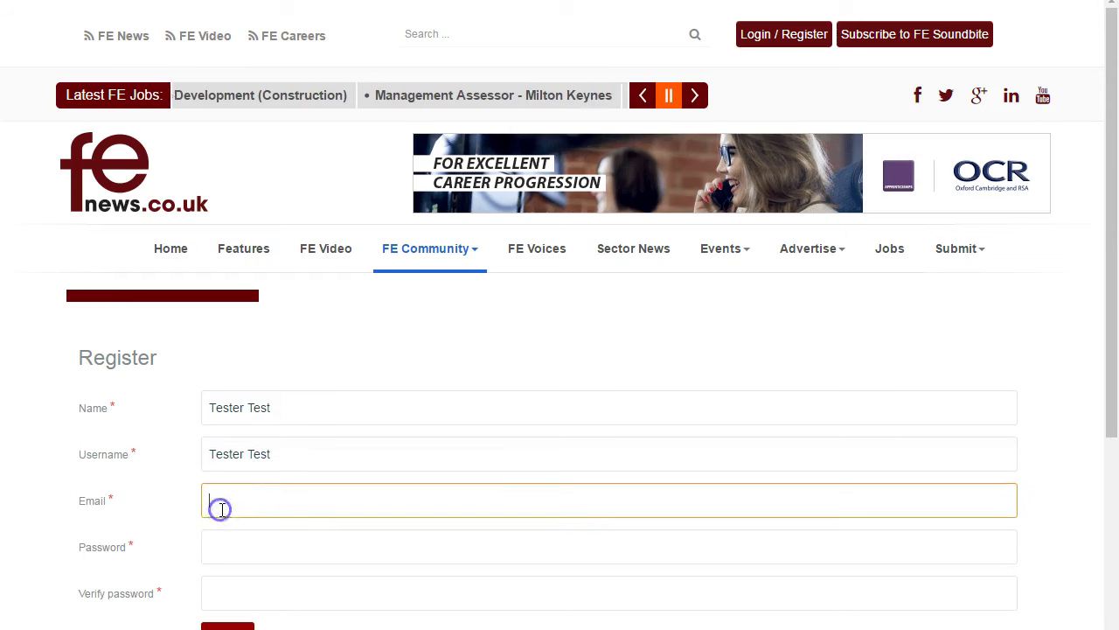
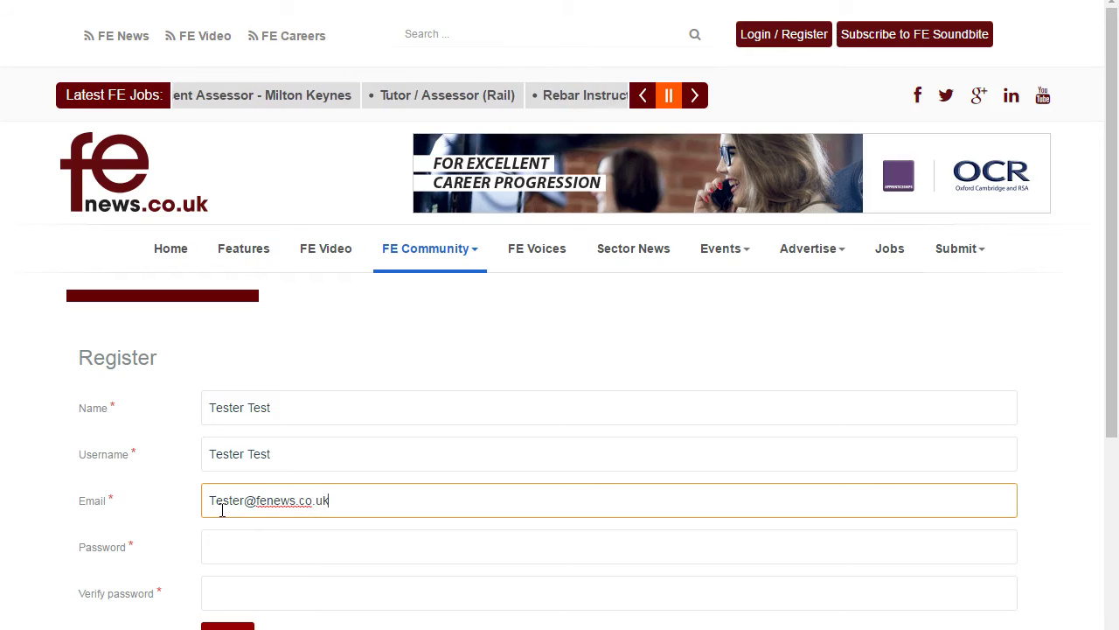
Enter and confirm the account password, then submit with Next
{"action": "left_click", "coordinate": [221, 547]}
{"action": "type", "text": "Tester"}
{"action": "left_click", "coordinate": [236, 596]}
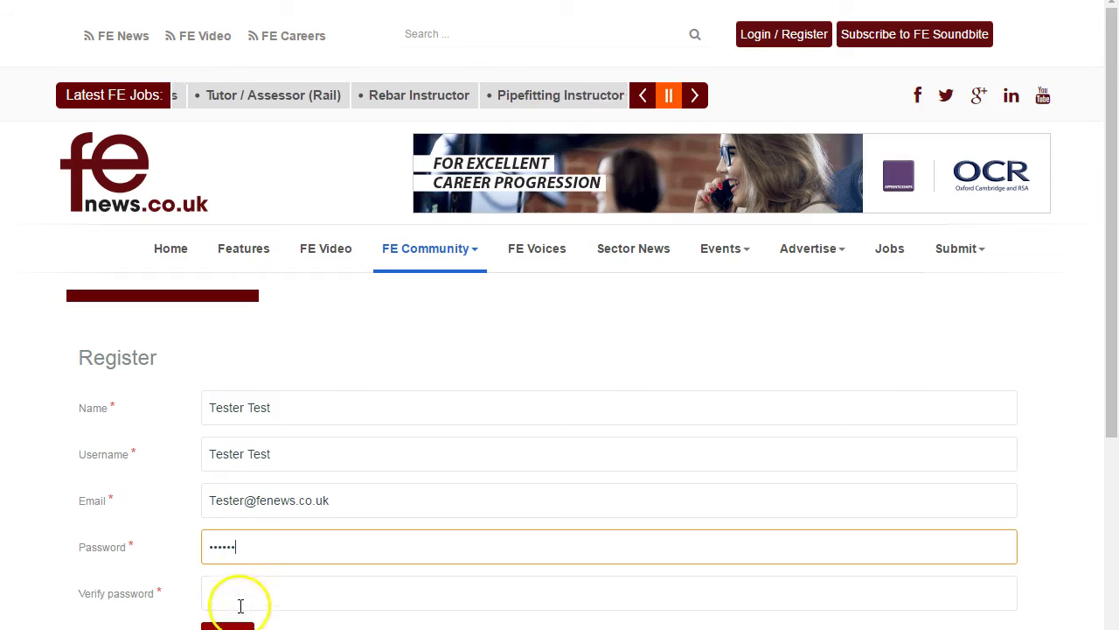
{"action": "type", "text": "Tester"}
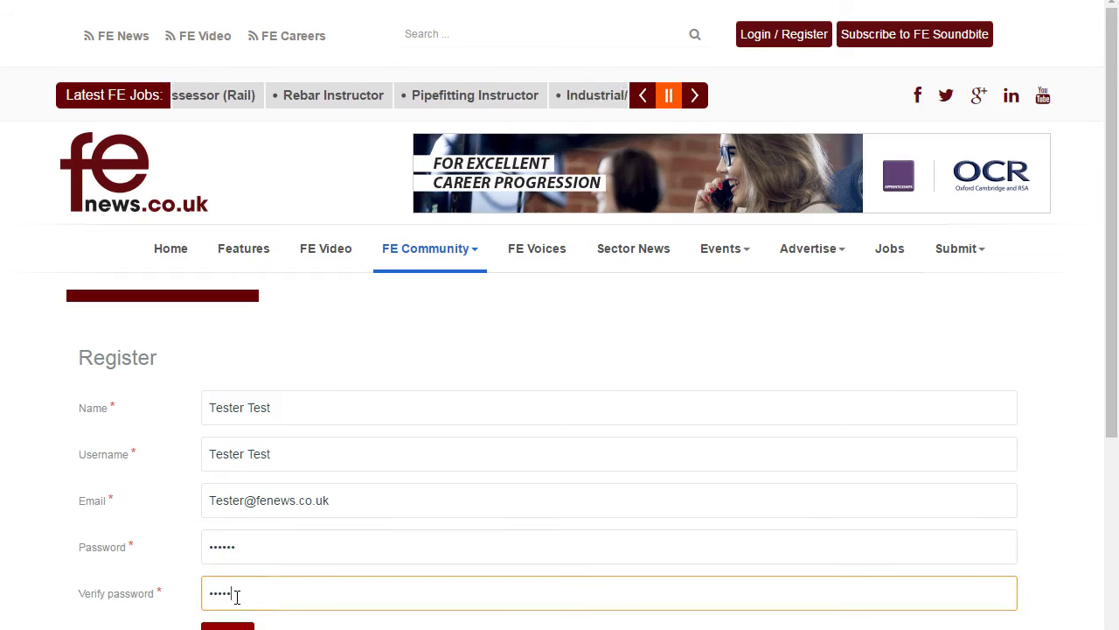
{"action": "scroll", "coordinate": [437, 442], "scroll_direction": "down", "scroll_amount": 2}
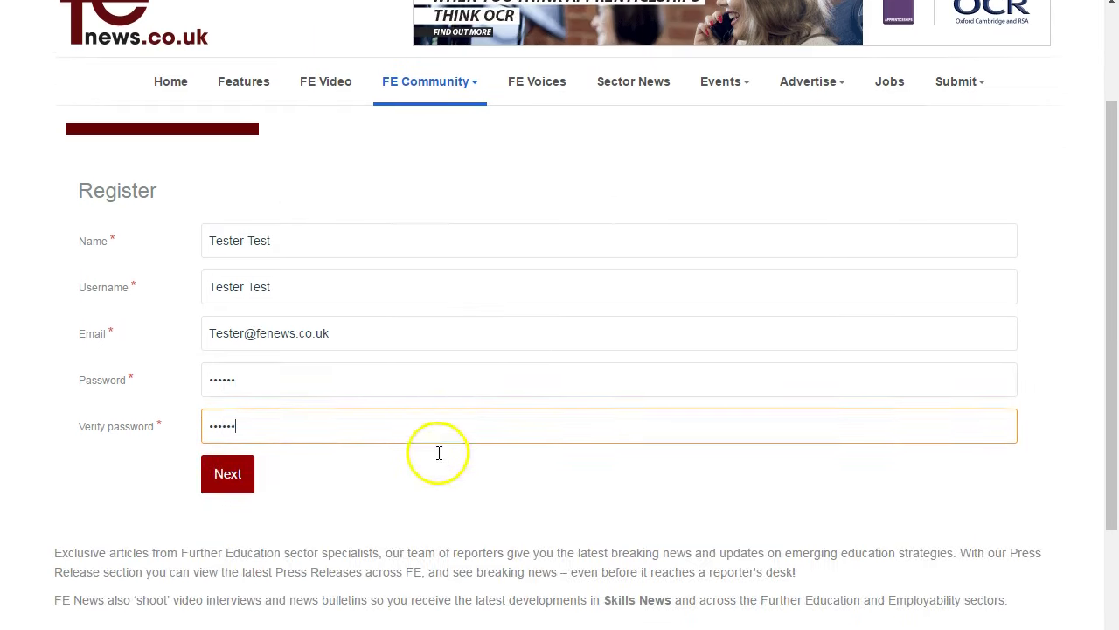
{"action": "left_click", "coordinate": [225, 472]}
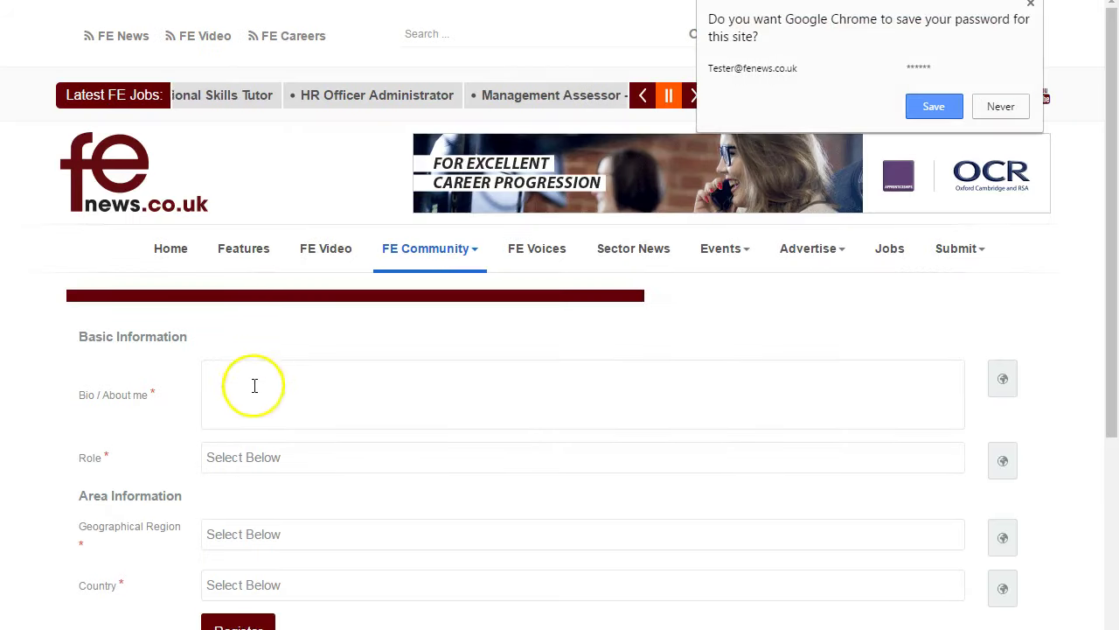
Write the bio 'I am tester, I like the world of FE'
{"action": "left_click", "coordinate": [254, 385]}
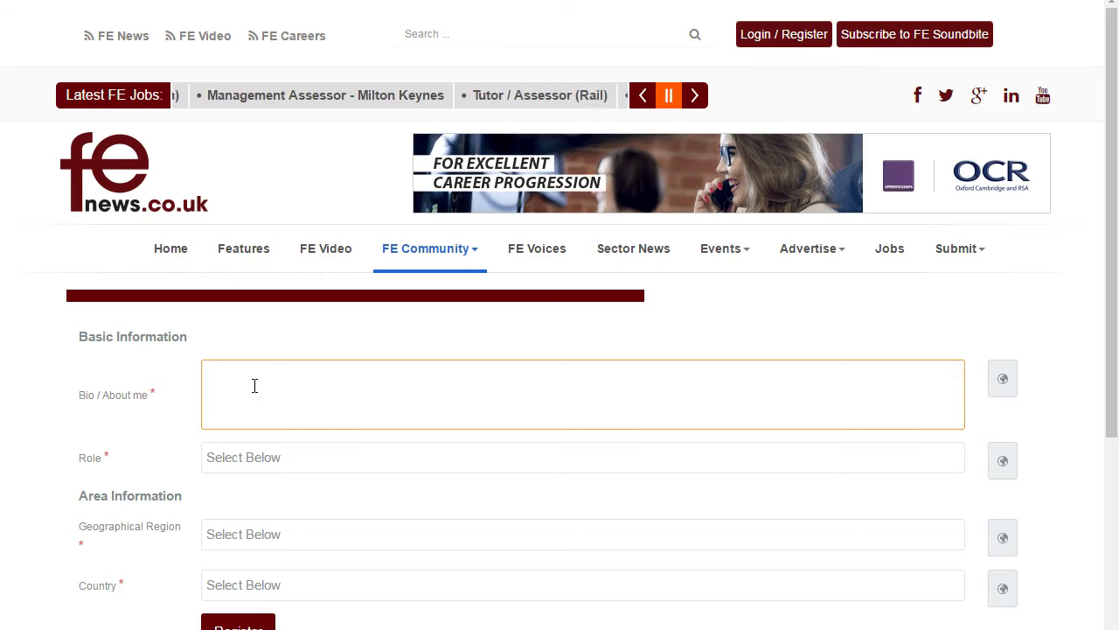
{"action": "type", "text": "I am "}
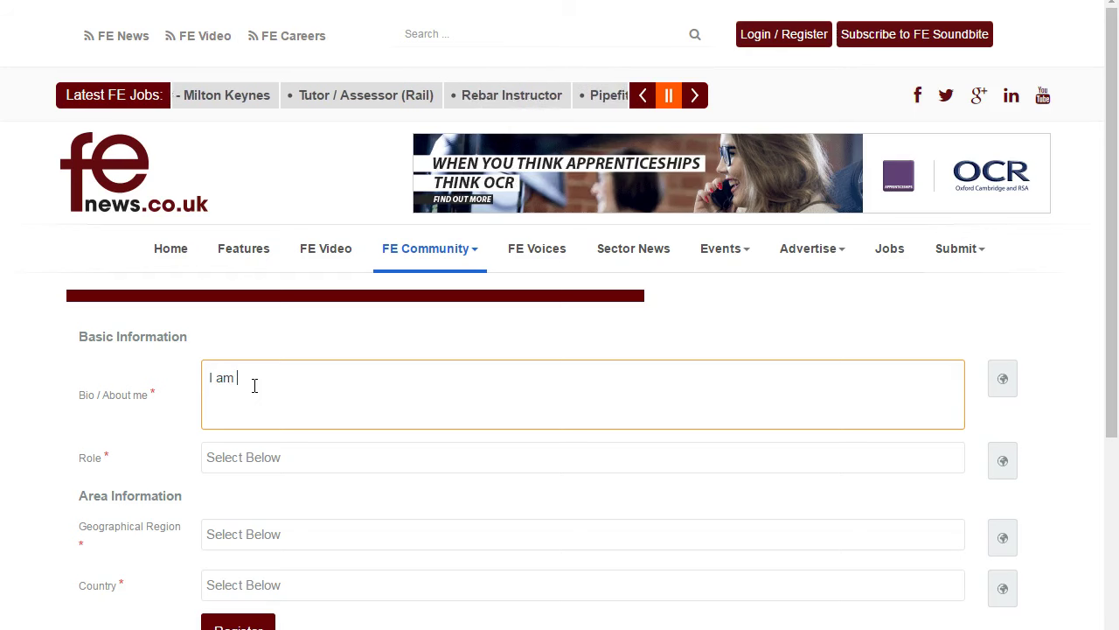
{"action": "type", "text": "tester"}
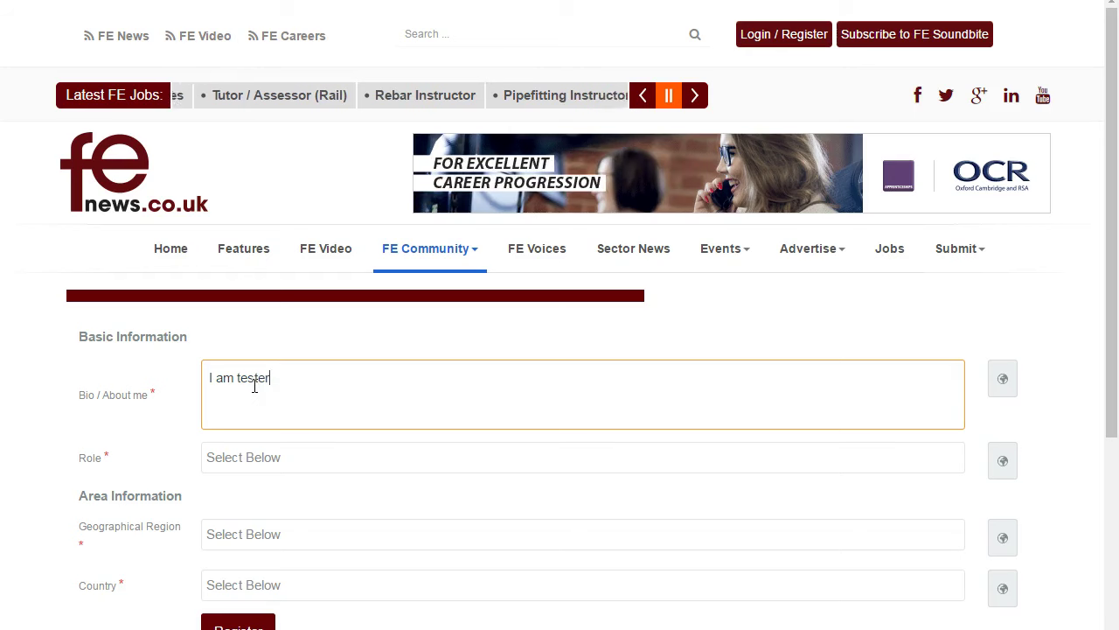
{"action": "type", "text": ", I lik"}
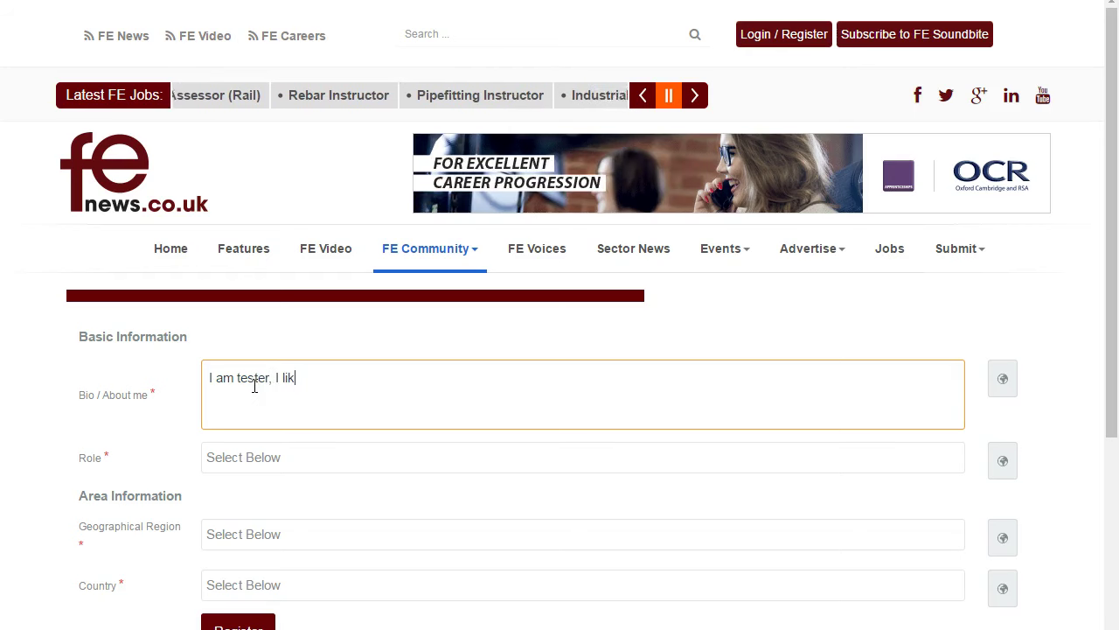
{"action": "type", "text": "e the world of FE"}
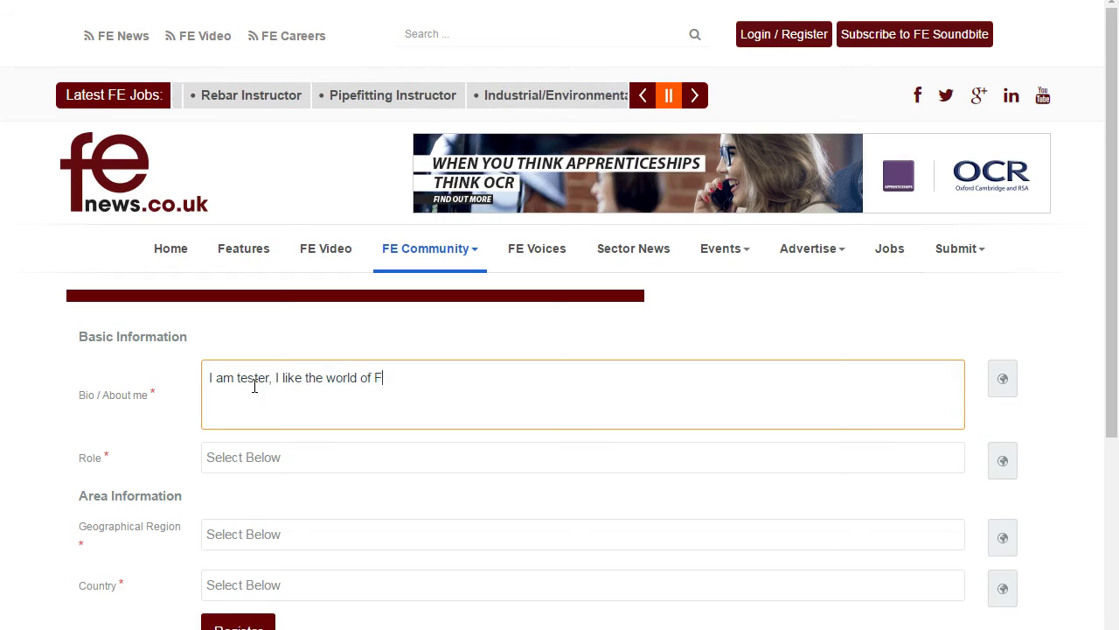
Set the role to Manager and the geographical region to South West
{"action": "left_click", "coordinate": [264, 459]}
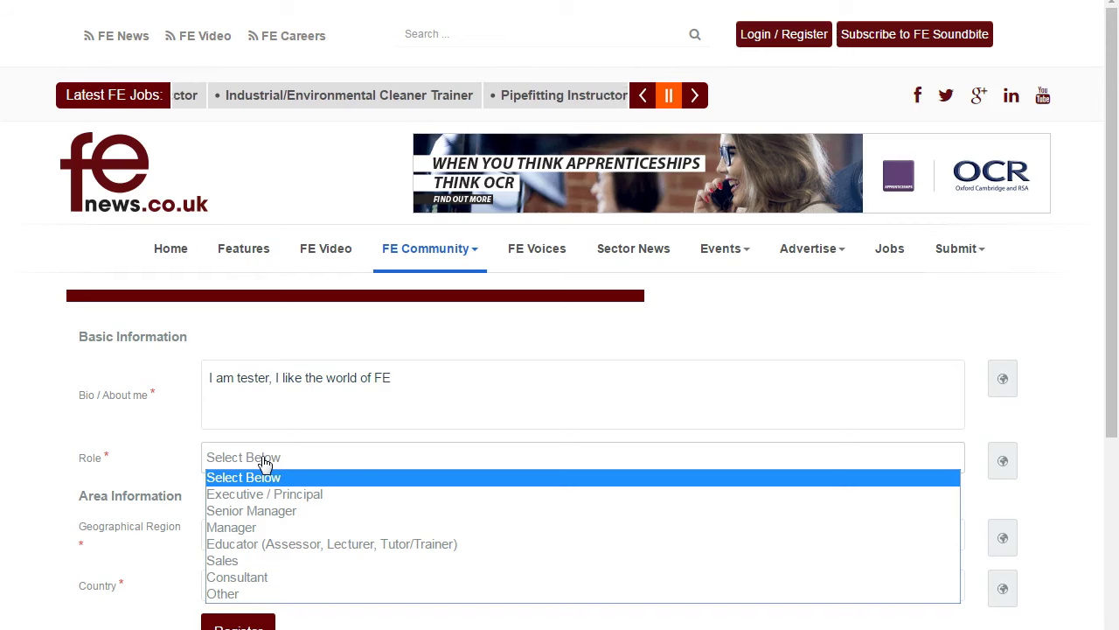
{"action": "scroll", "coordinate": [264, 461], "scroll_direction": "down", "scroll_amount": 1}
{"action": "left_click", "coordinate": [292, 371]}
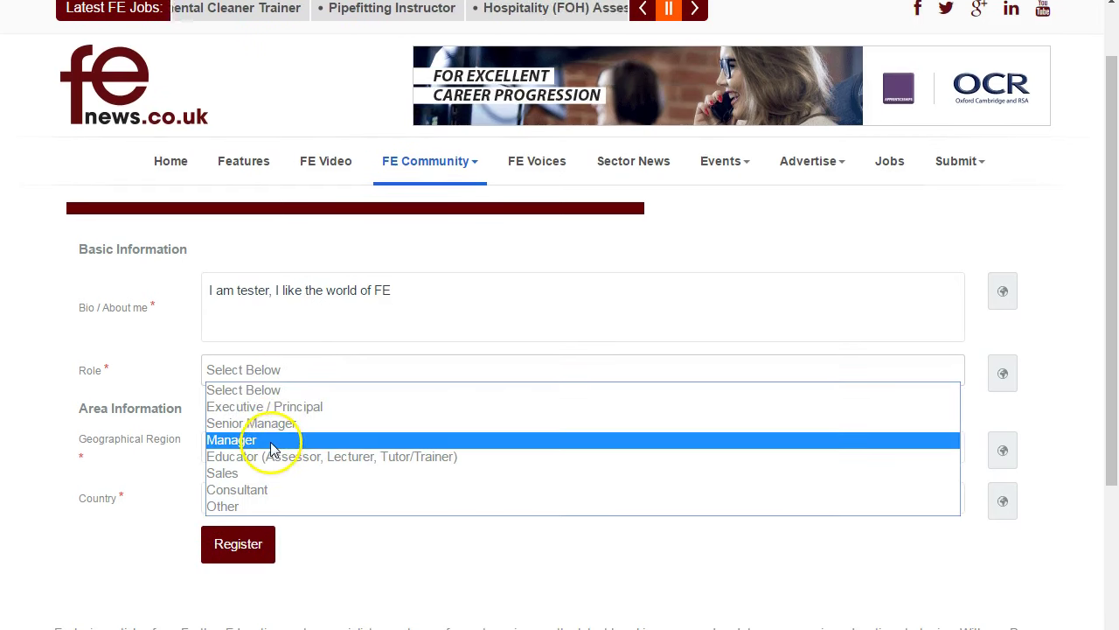
{"action": "left_click", "coordinate": [273, 440]}
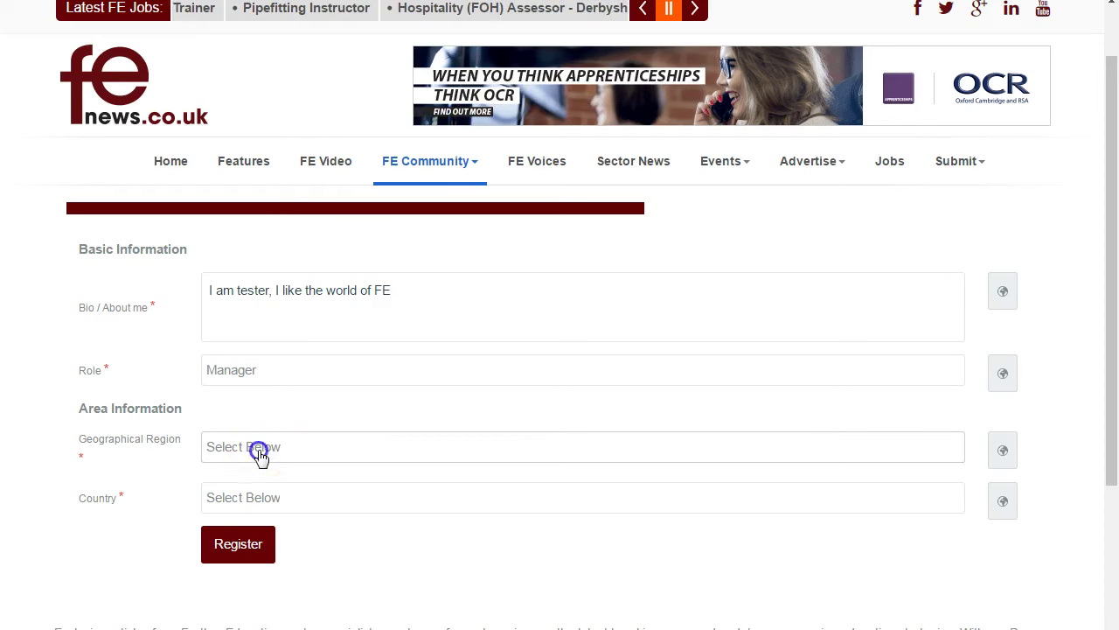
{"action": "left_click", "coordinate": [259, 453]}
{"action": "scroll", "coordinate": [259, 456], "scroll_direction": "down", "scroll_amount": 2}
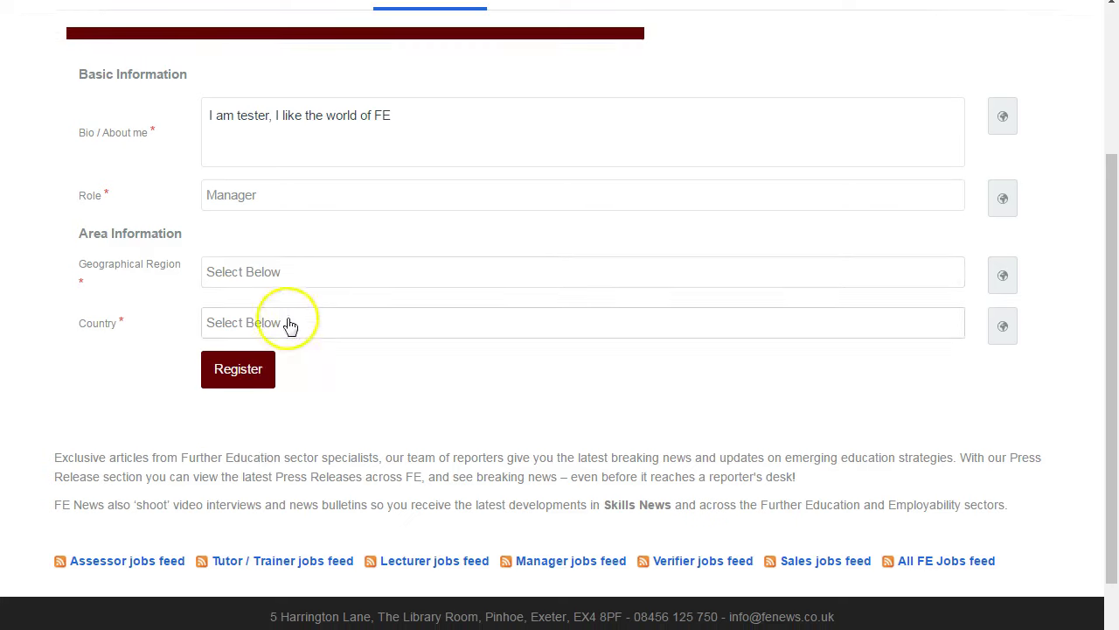
{"action": "left_click", "coordinate": [284, 275]}
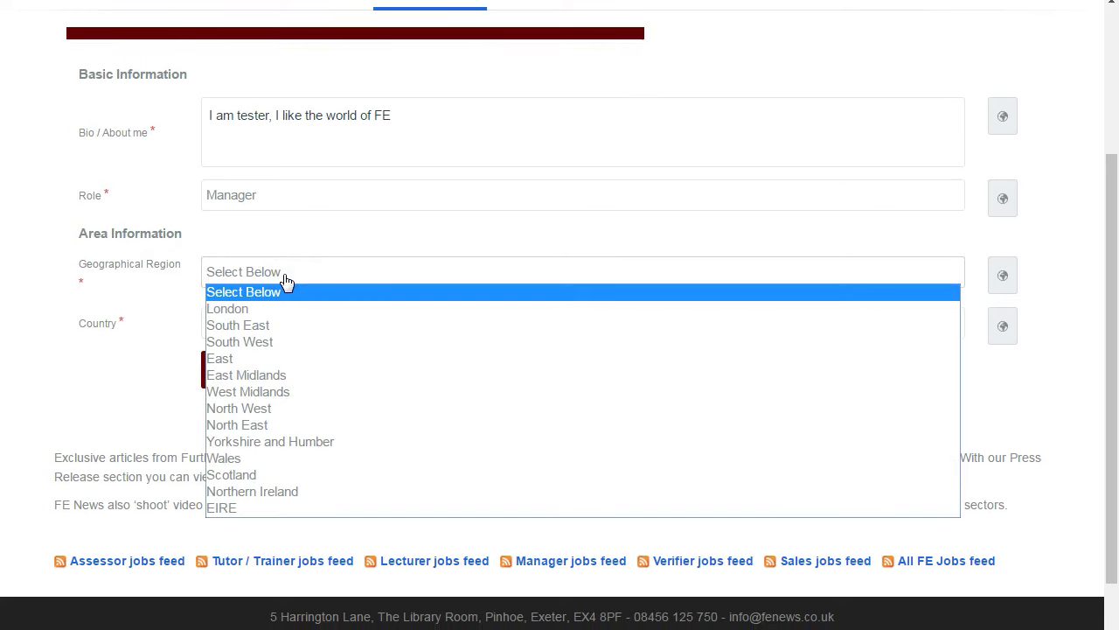
{"action": "left_click", "coordinate": [247, 343]}
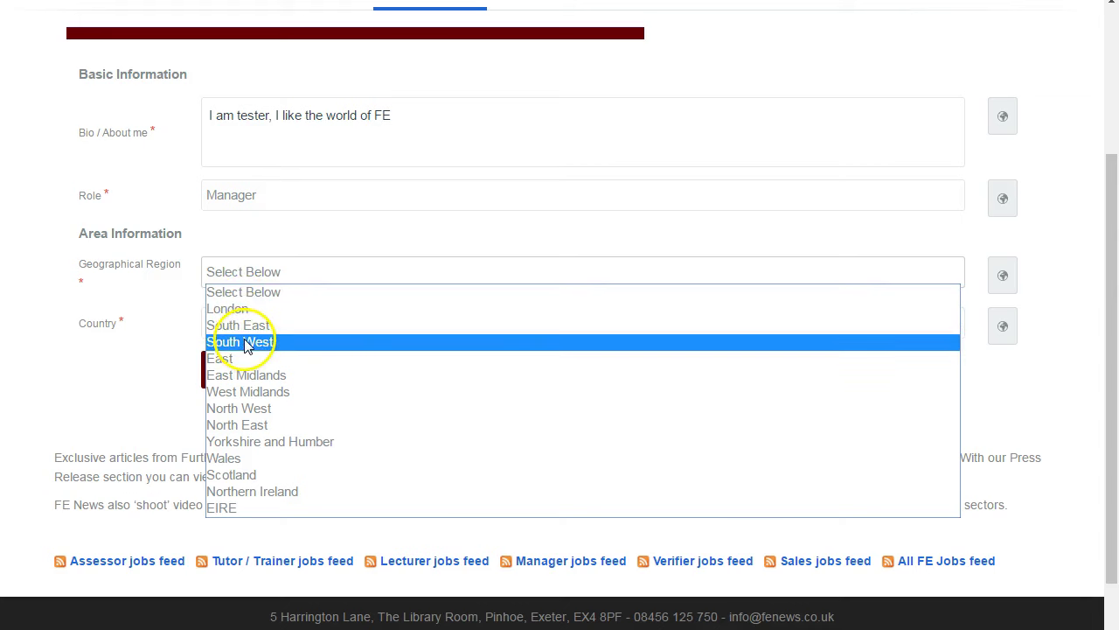
Choose UK as the country and submit the profile with Register
{"action": "left_click", "coordinate": [243, 324]}
{"action": "left_click", "coordinate": [238, 356]}
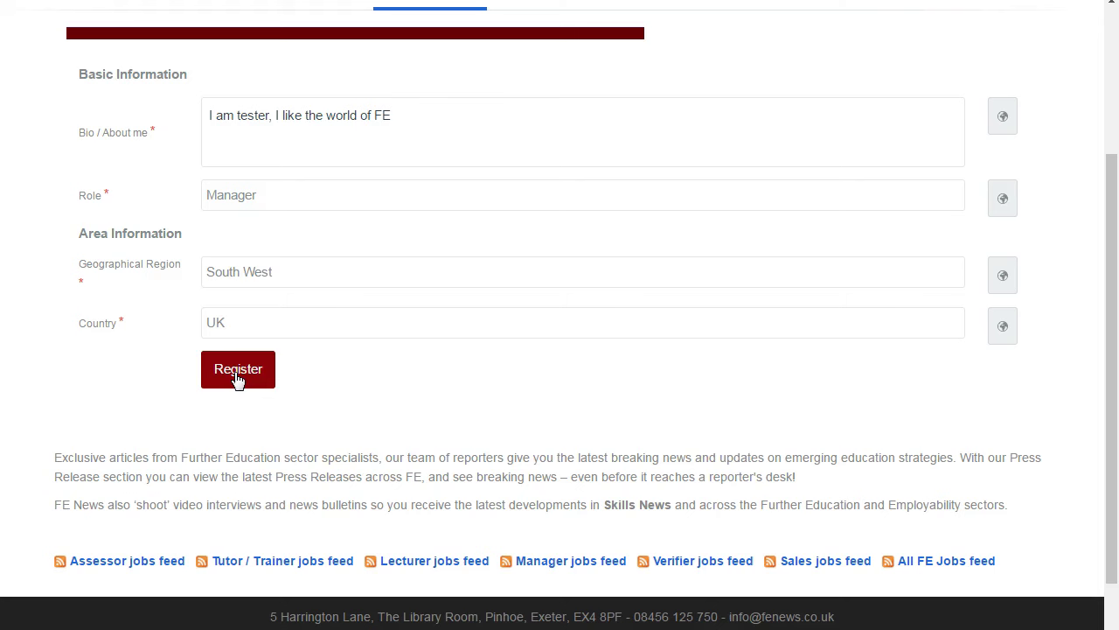
{"action": "left_click", "coordinate": [236, 375]}
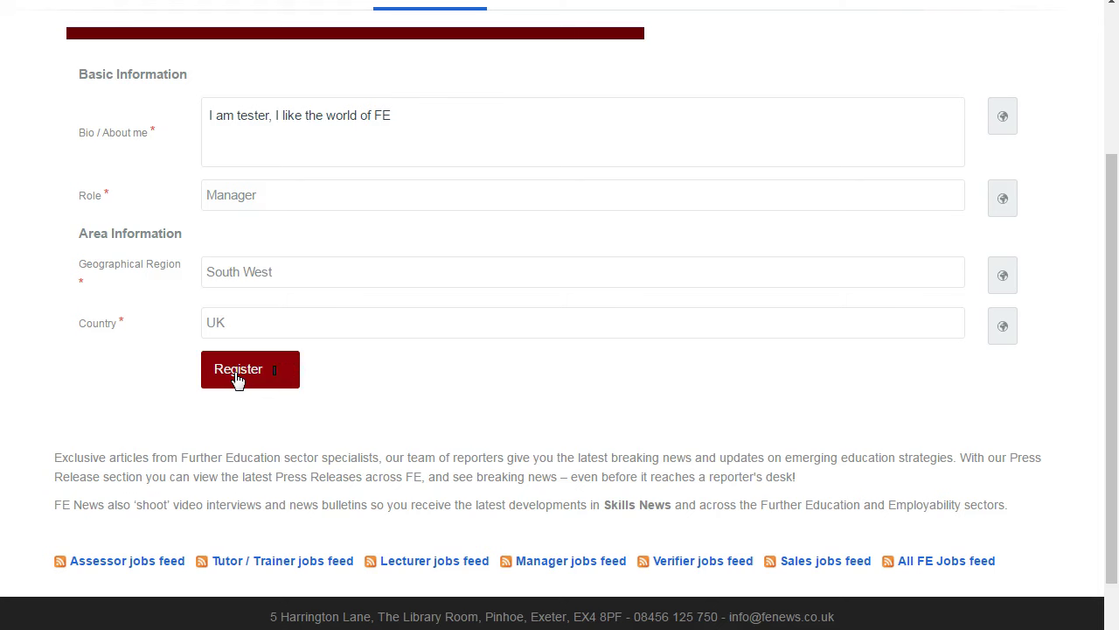
{"action": "left_click", "coordinate": [238, 416]}
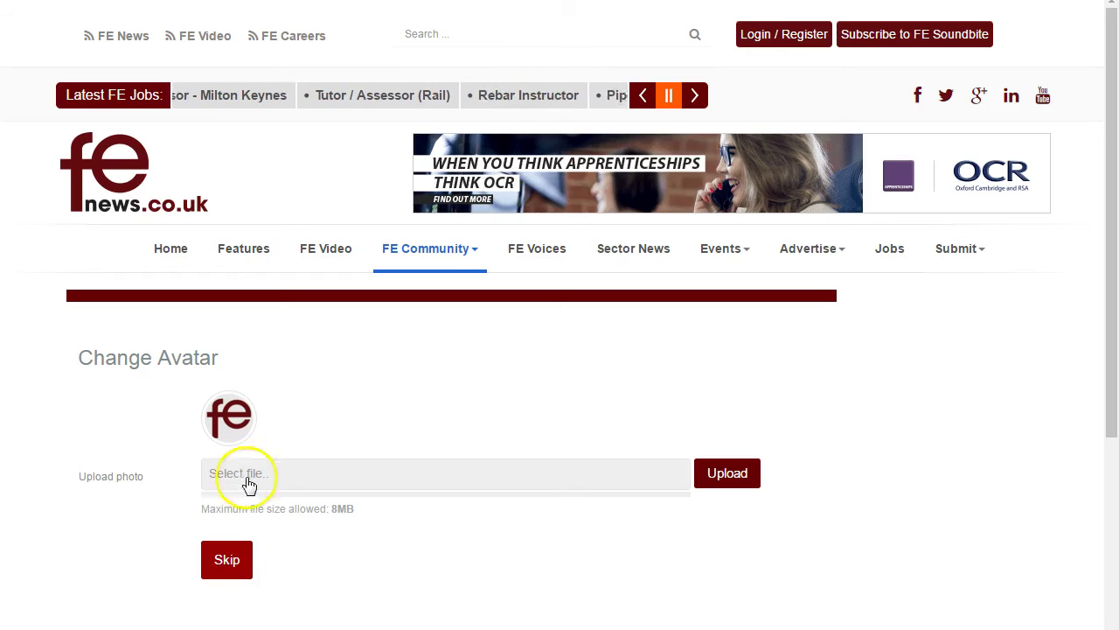
Skip uploading a profile photo on the Change Avatar page
{"action": "left_click", "coordinate": [729, 481]}
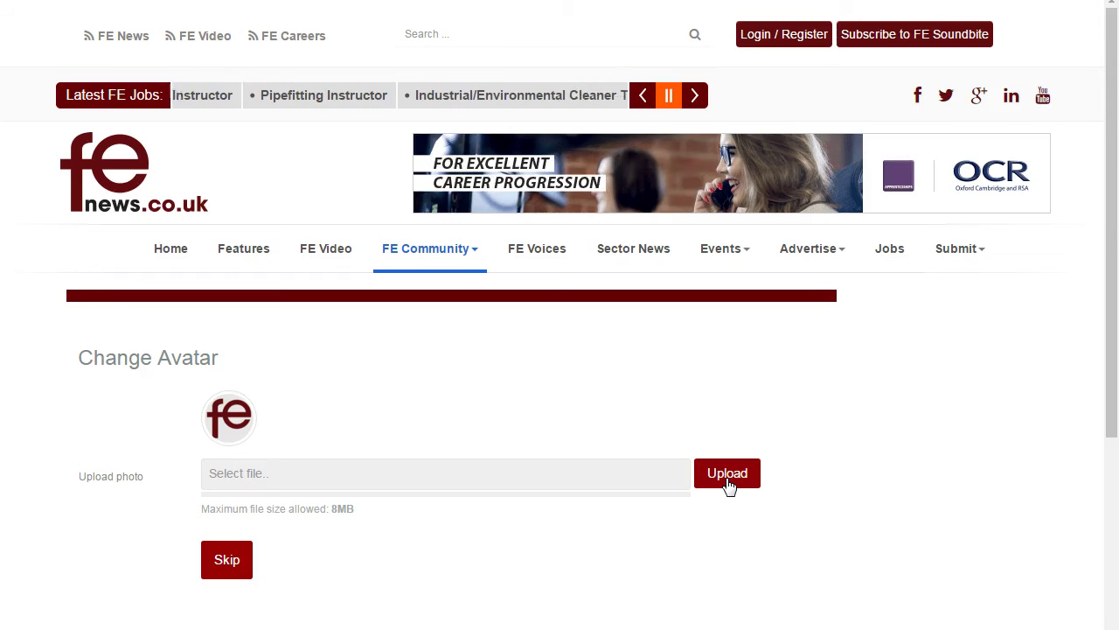
{"action": "left_click", "coordinate": [236, 567]}
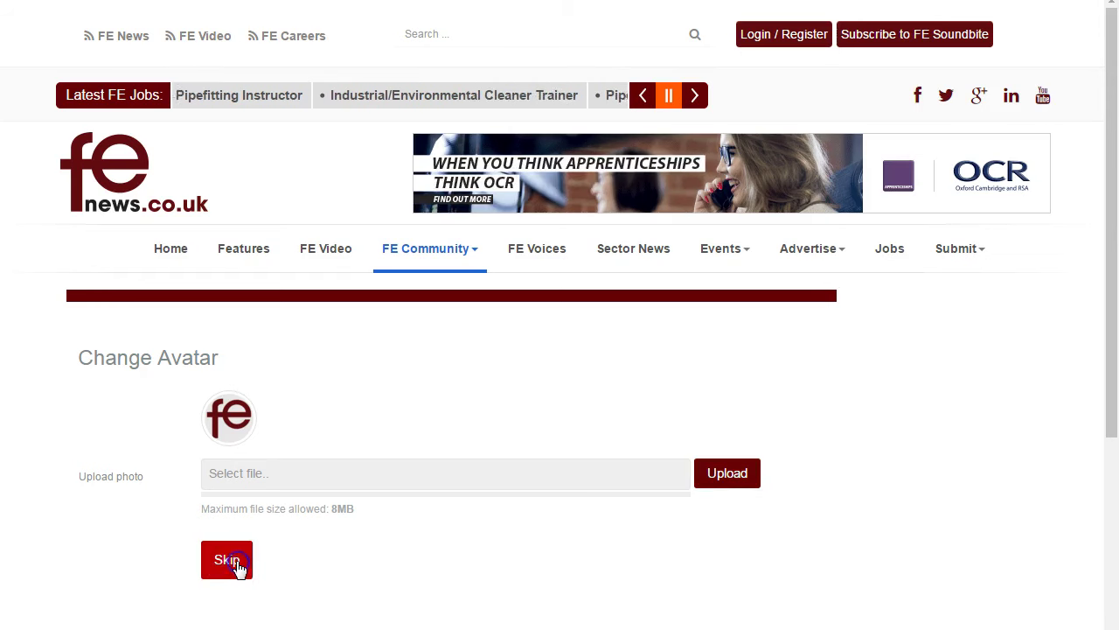